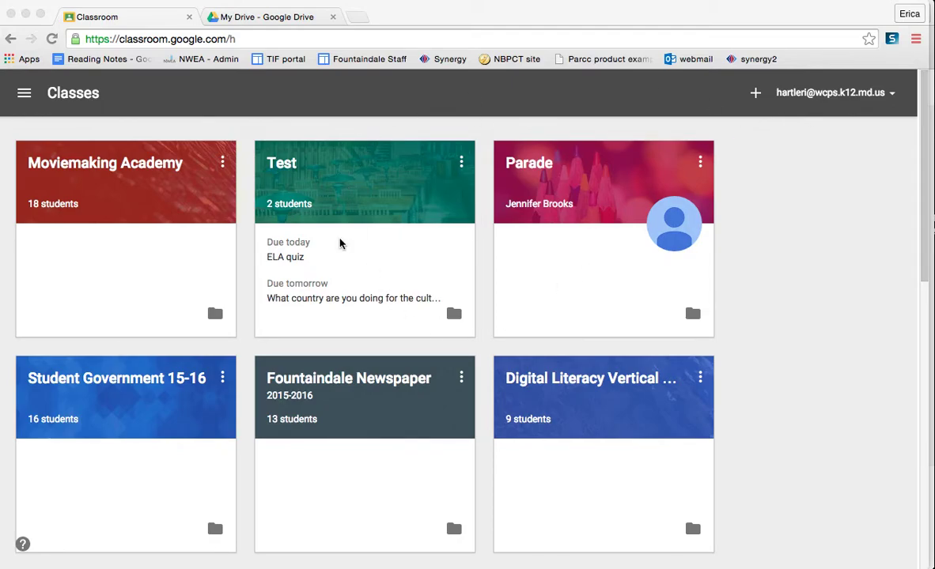
# Step: Open the Test class and review the questions and the ELA quiz assignment in its stream
pyautogui.click(288, 168)
pyautogui.scroll(-3, 355, 405)
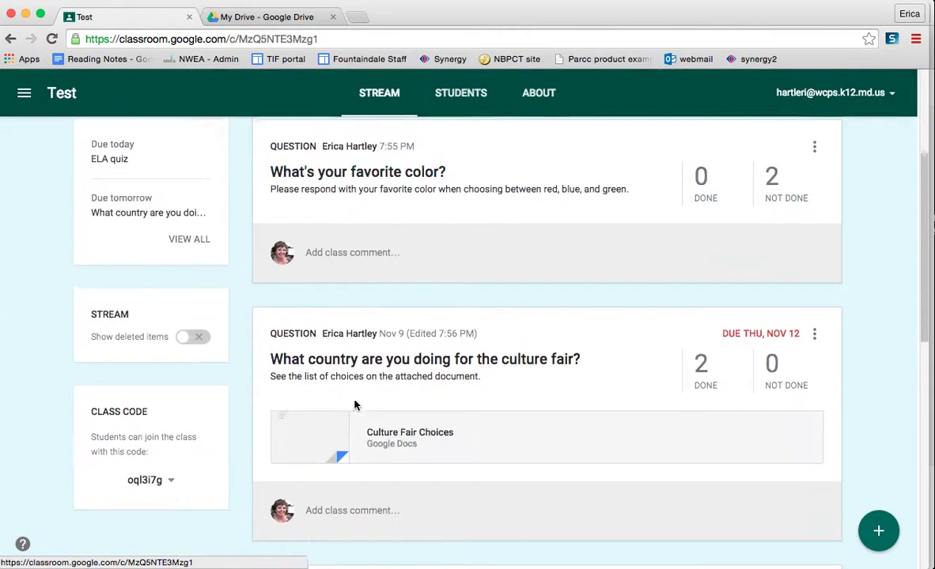
pyautogui.scroll(-5, 355, 405)
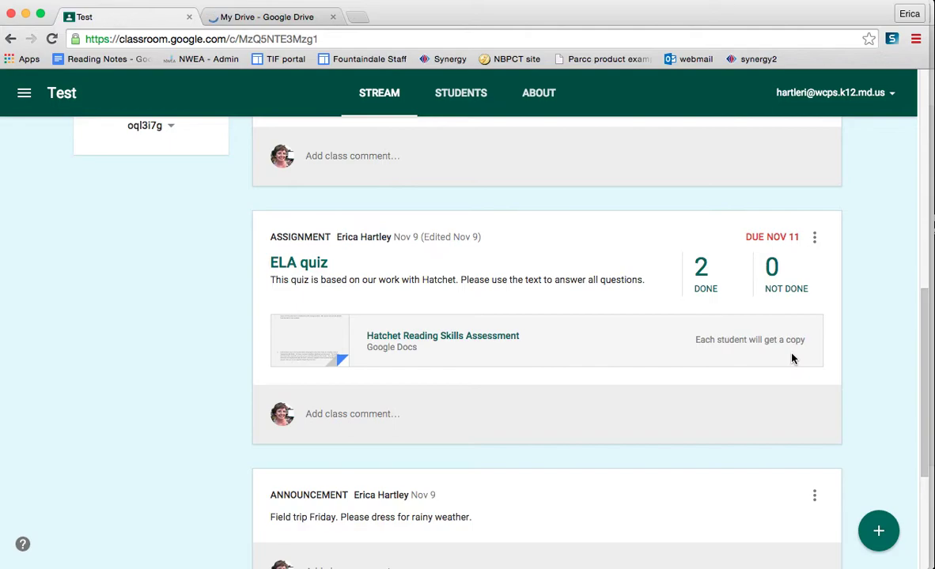
pyautogui.scroll(3, 794, 358)
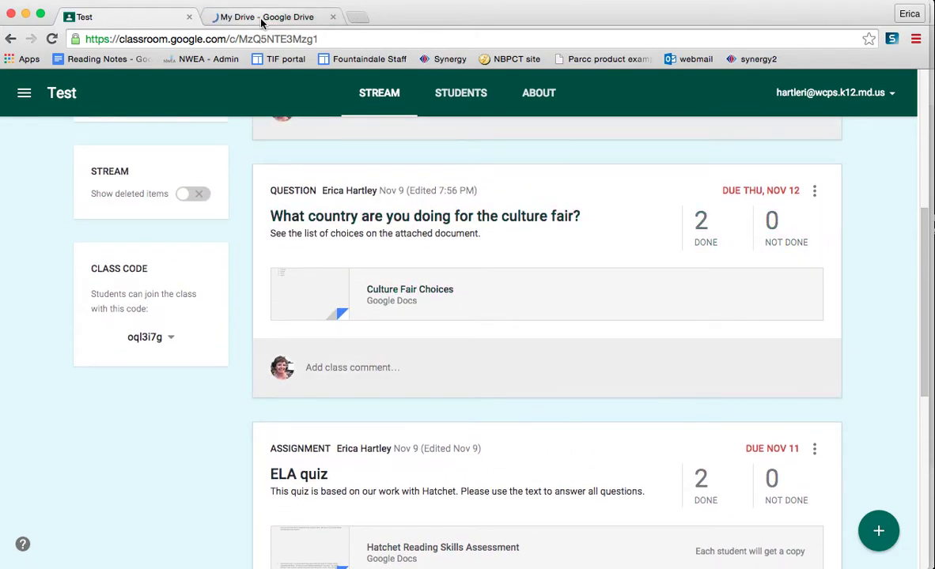
# Step: Switch to Google Drive and open the Classroom folder in My Drive
pyautogui.click(262, 23)
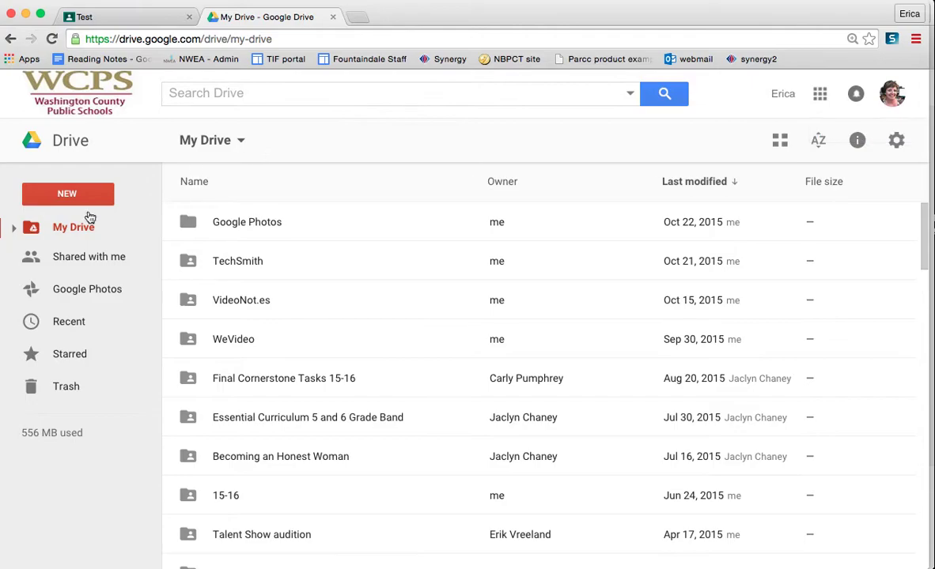
pyautogui.scroll(-2, 308, 278)
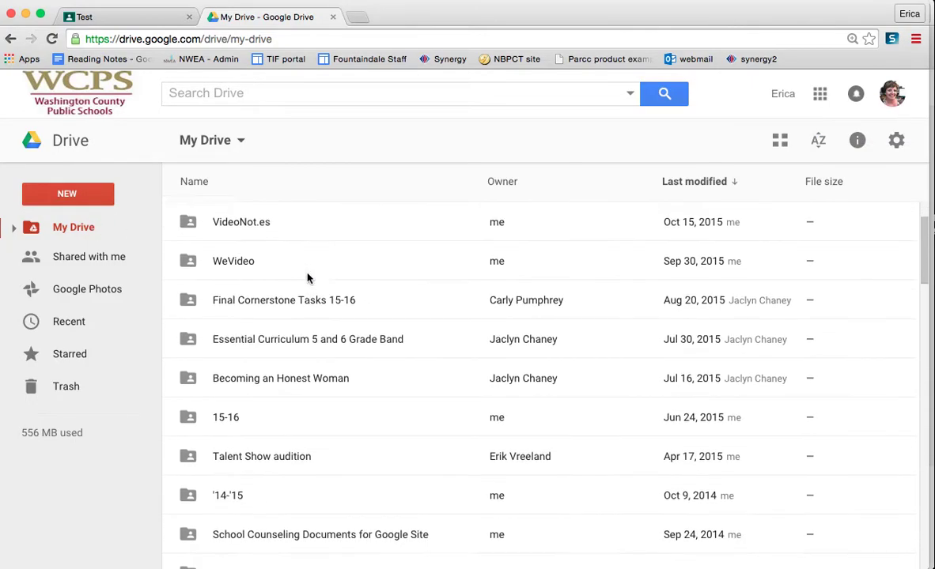
pyautogui.scroll(-5, 308, 277)
pyautogui.scroll(5, 307, 278)
pyautogui.scroll(2, 308, 278)
pyautogui.scroll(-9, 308, 277)
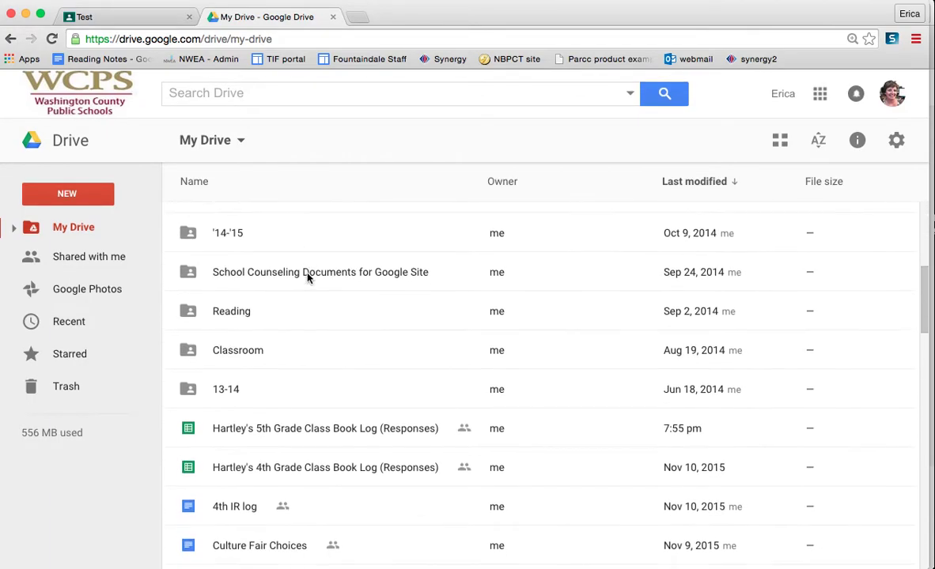
pyautogui.doubleClick(242, 348)
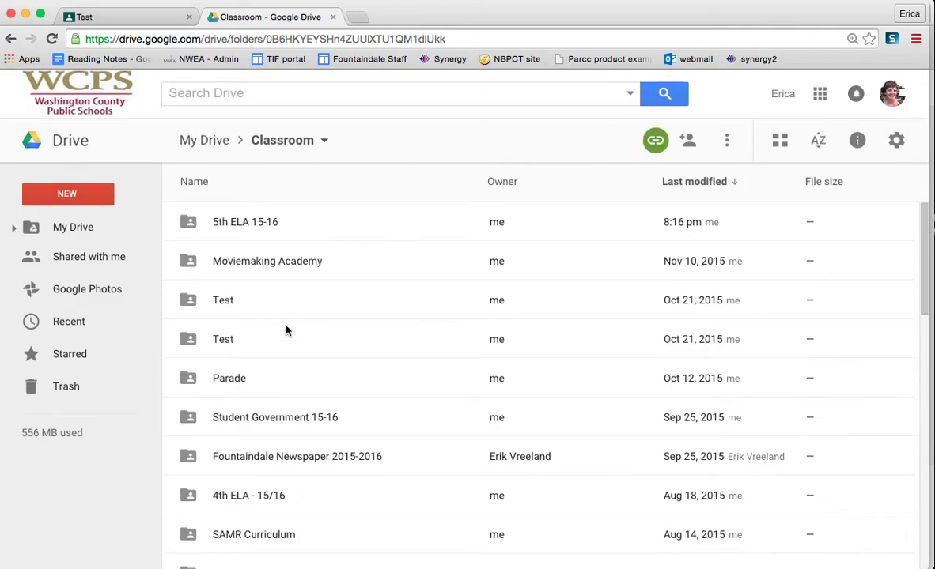
# Step: Look through the class folders stored in the Classroom folder
pyautogui.scroll(-3, 286, 331)
pyautogui.scroll(-10, 287, 330)
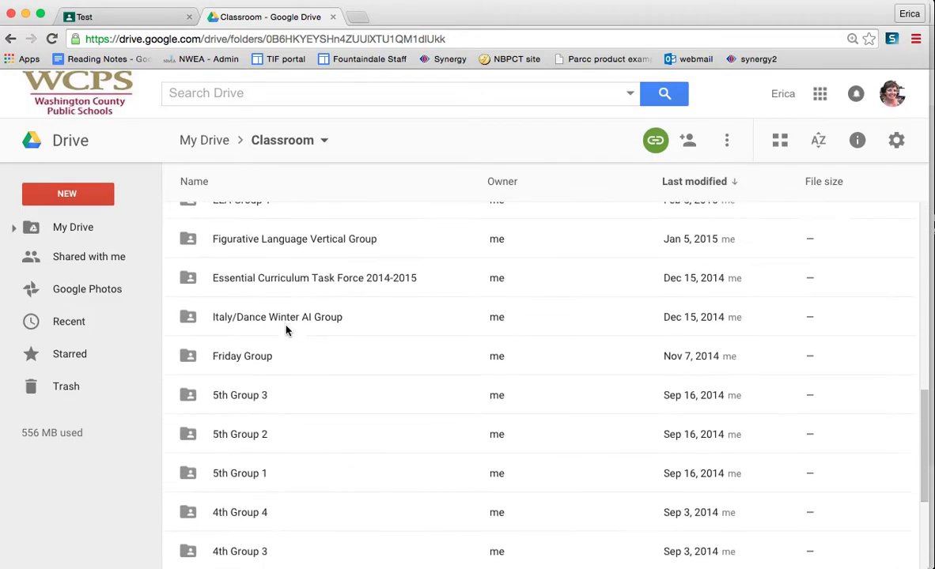
pyautogui.scroll(15, 286, 330)
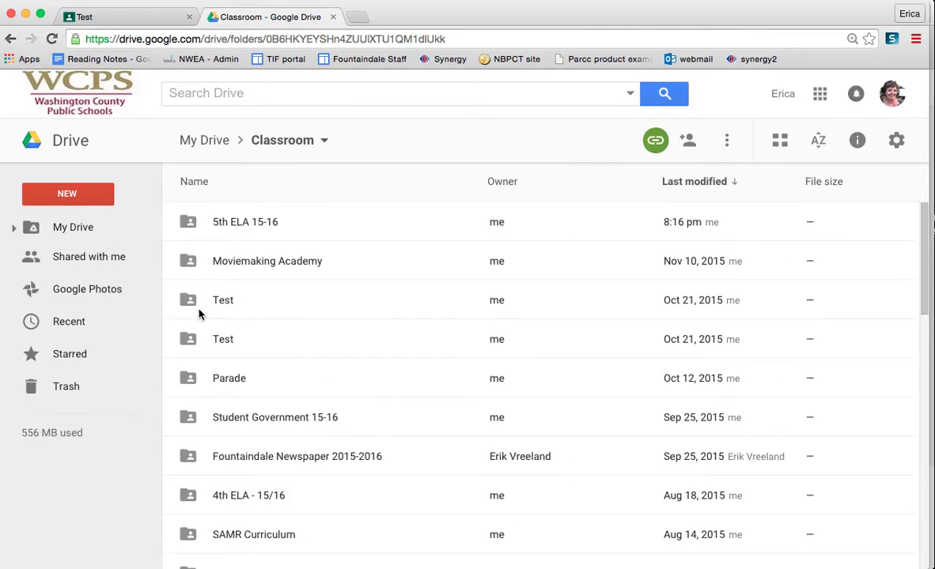
# Step: Check the Test class page in Google Classroom, and open the first Test folder in Google Drive
pyautogui.click(135, 19)
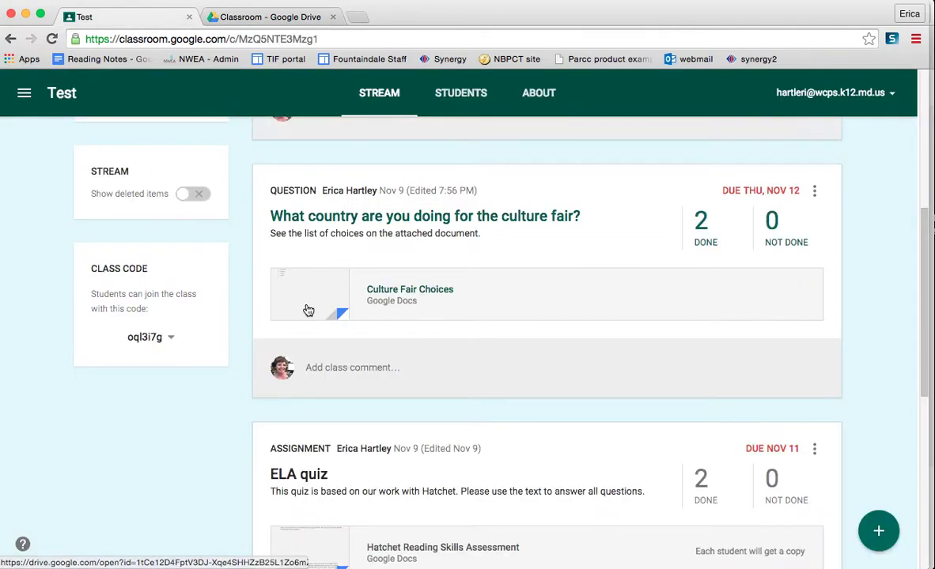
pyautogui.scroll(5, 340, 285)
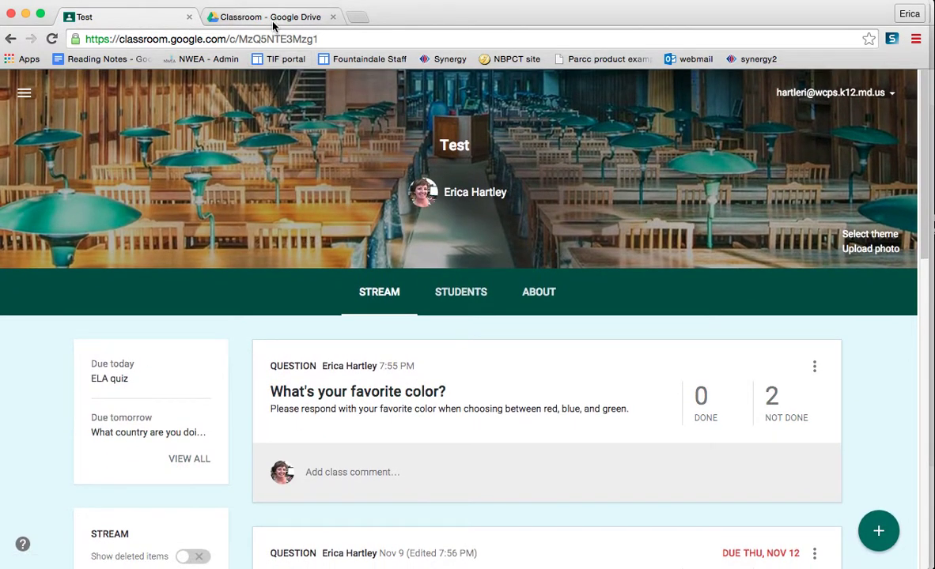
pyautogui.click(255, 24)
pyautogui.doubleClick(238, 304)
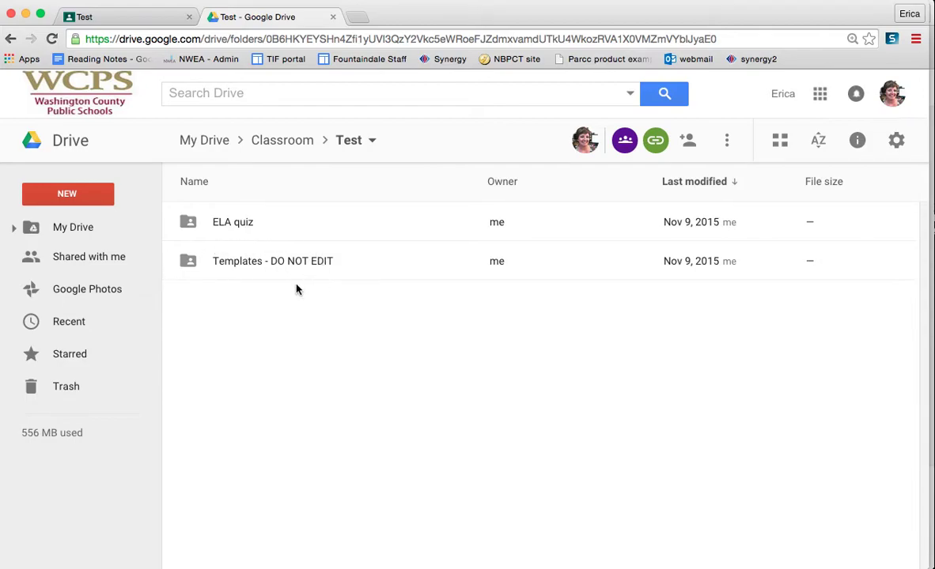
# Step: View the contents of the Test class's Templates - DO NOT EDIT folder and its ELA quiz folder
pyautogui.doubleClick(276, 263)
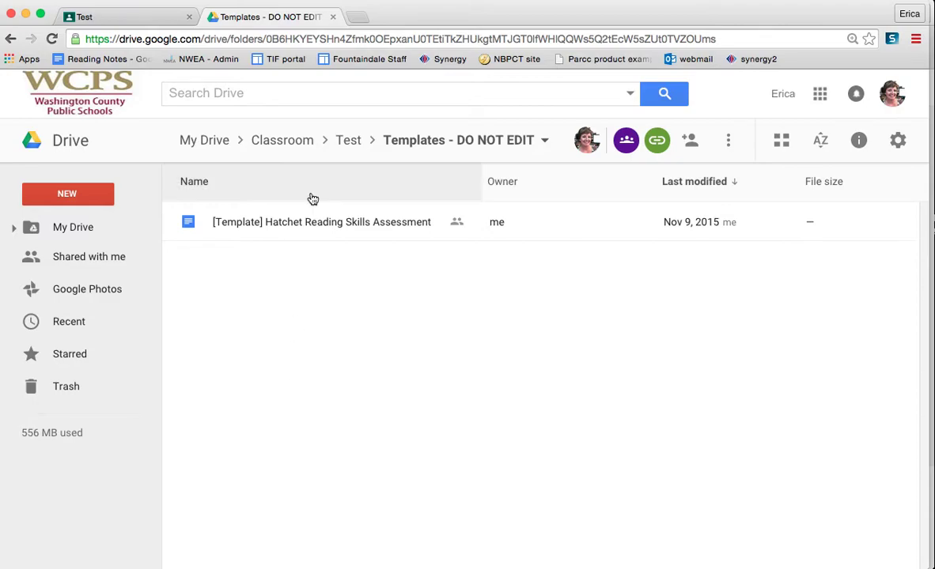
pyautogui.click(350, 142)
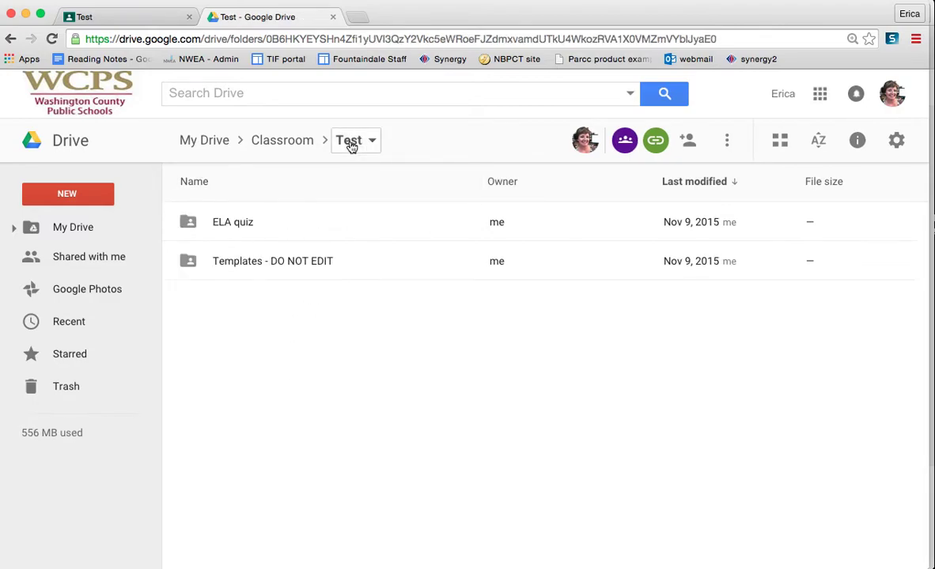
pyautogui.doubleClick(224, 228)
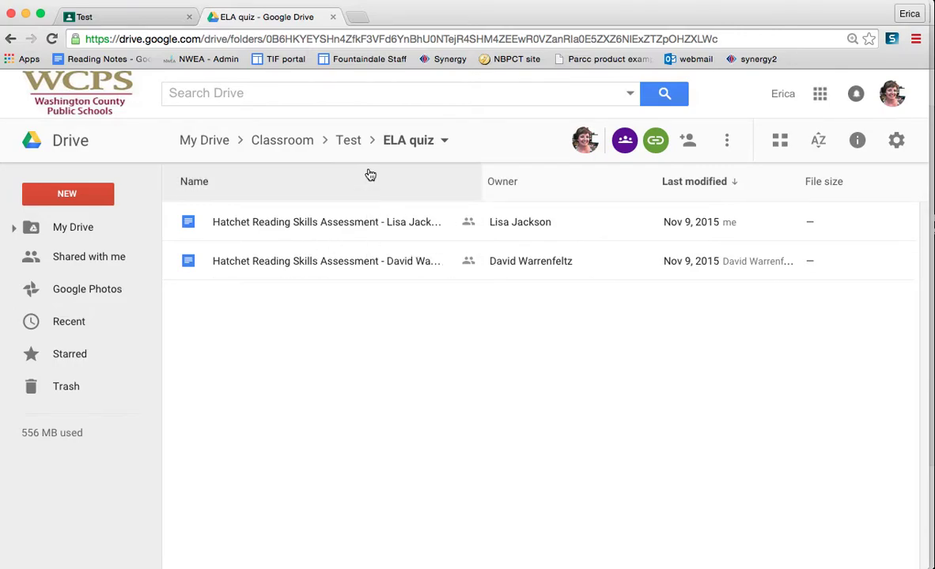
# Step: Open the 5th ELA 15-16 class folder and look through its Templates - DO NOT EDIT folder
pyautogui.click(279, 143)
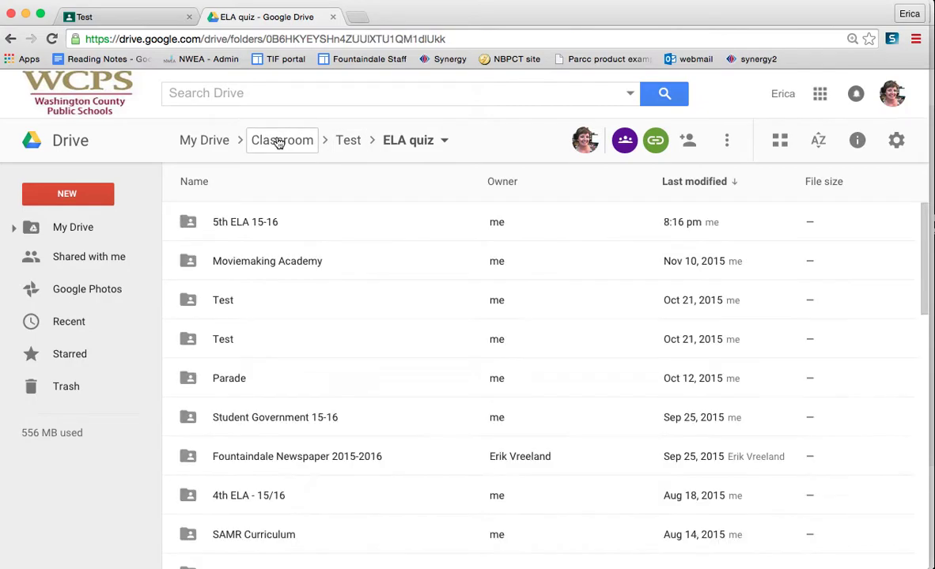
pyautogui.doubleClick(246, 222)
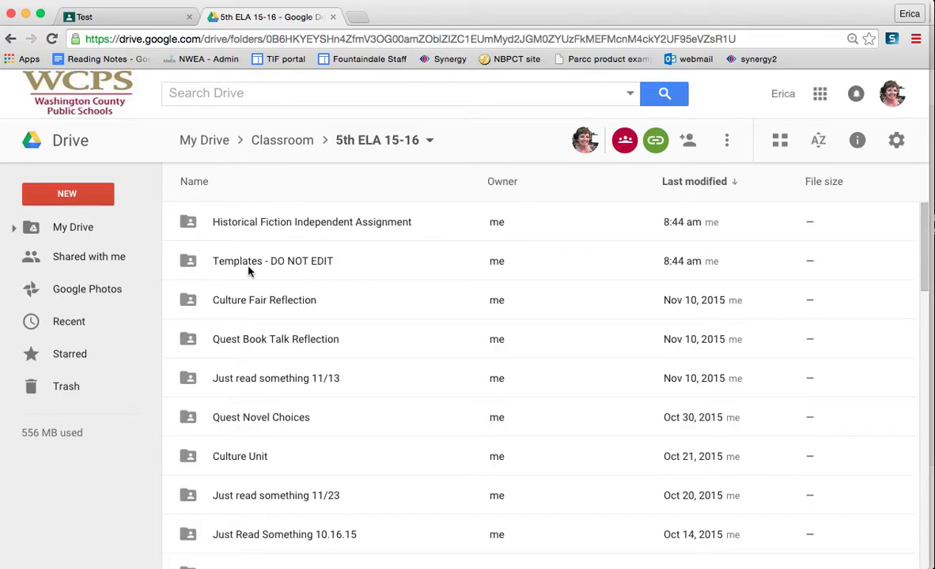
pyautogui.doubleClick(248, 271)
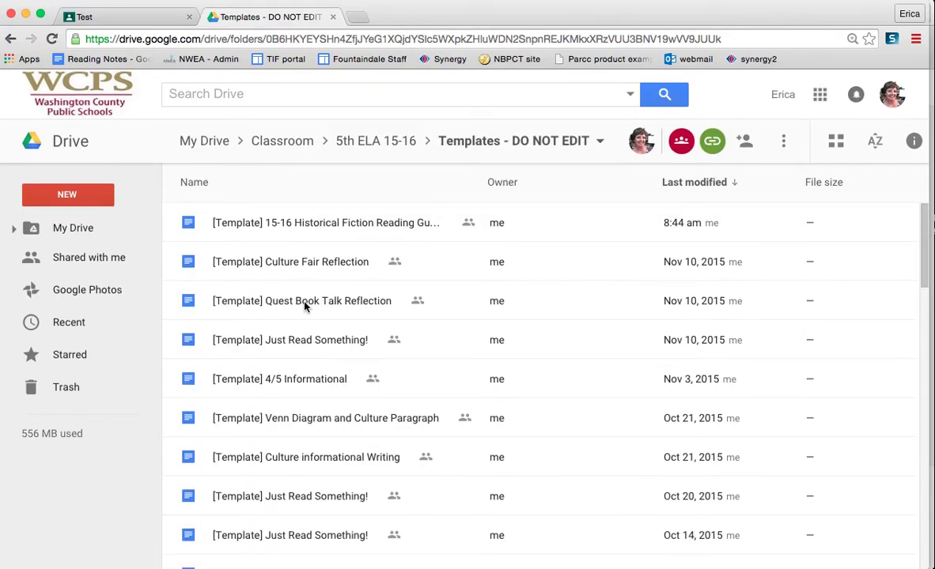
pyautogui.scroll(-5, 304, 307)
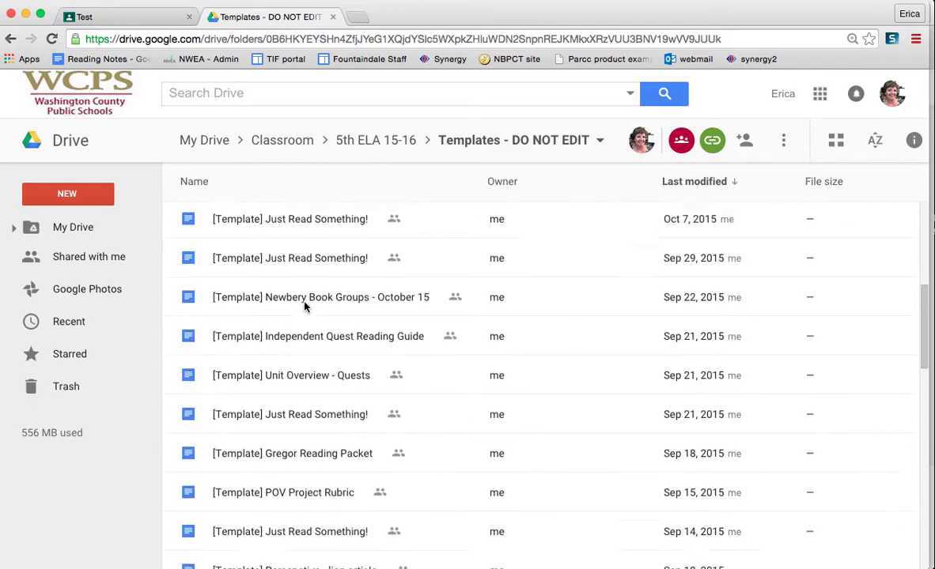
pyautogui.scroll(-10, 304, 307)
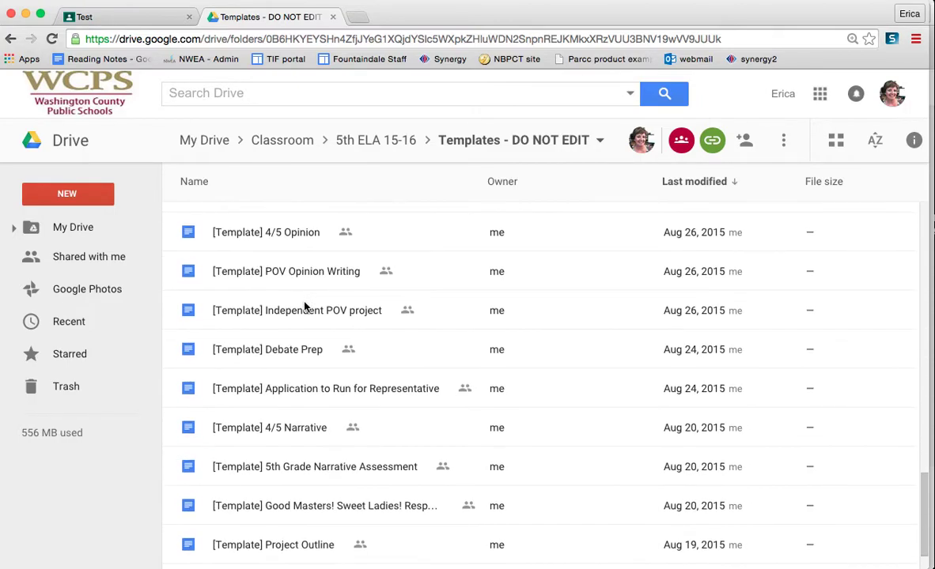
# Step: Open the Group Newbery Project folder within 5th ELA 15-16 and review the student documents in it
pyautogui.click(361, 143)
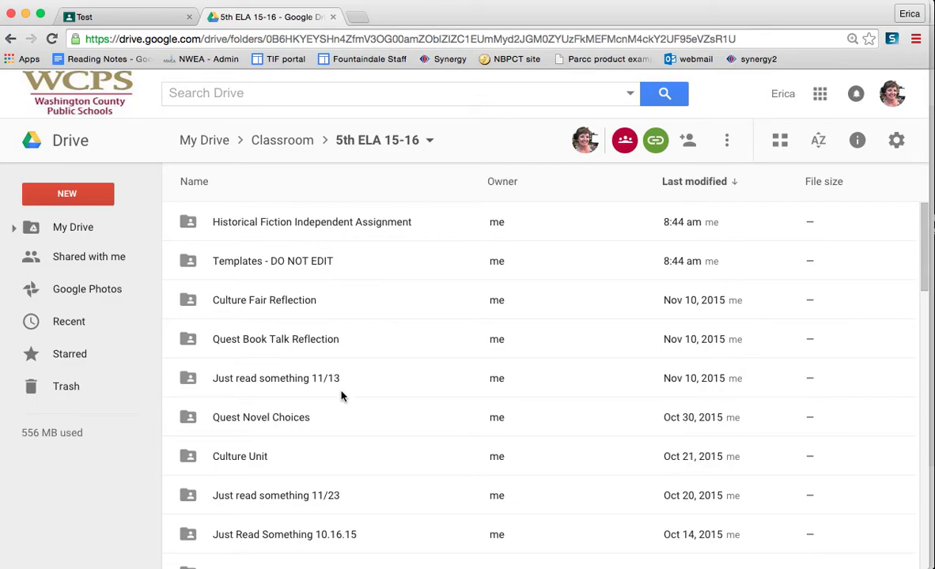
pyautogui.scroll(-2, 379, 410)
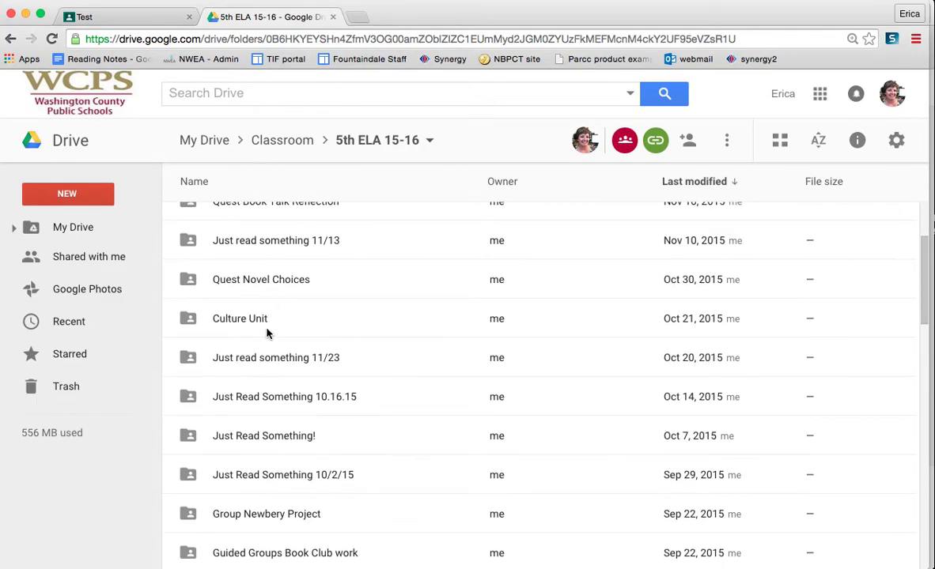
pyautogui.scroll(-5, 266, 333)
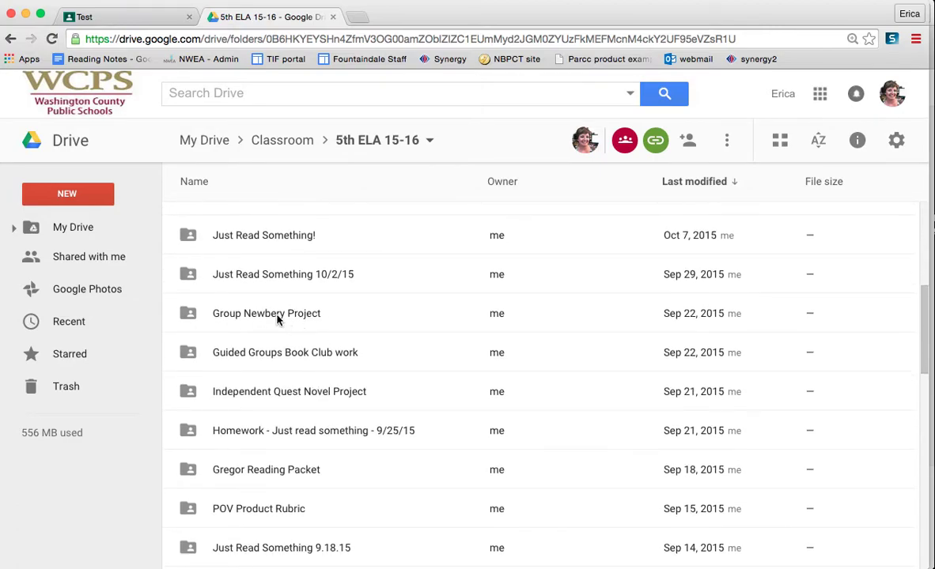
pyautogui.doubleClick(277, 318)
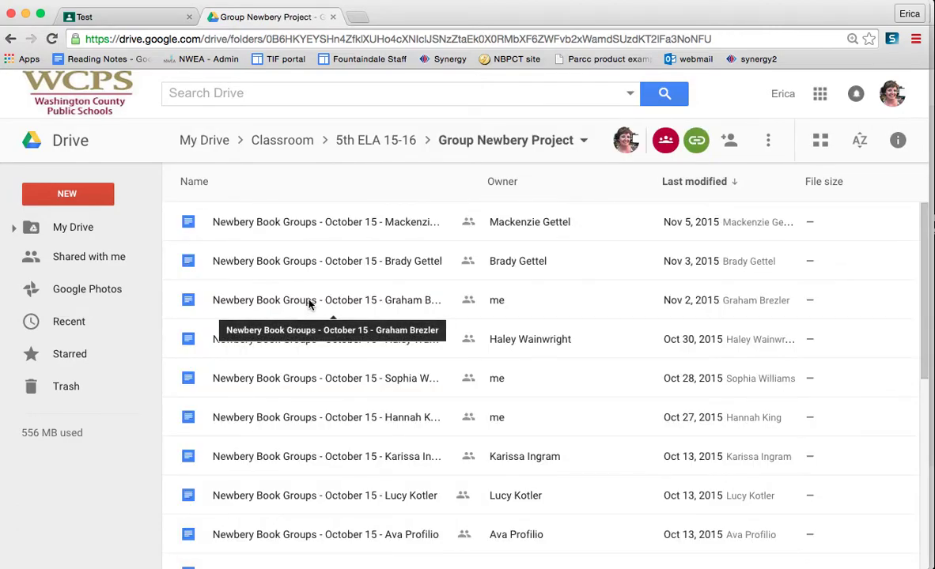
pyautogui.scroll(-10, 309, 304)
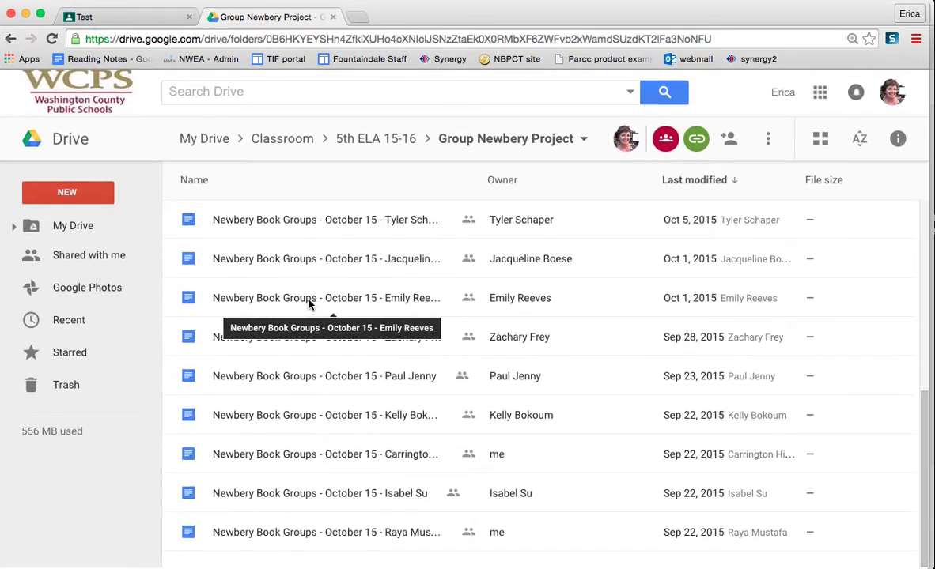
pyautogui.scroll(10, 308, 306)
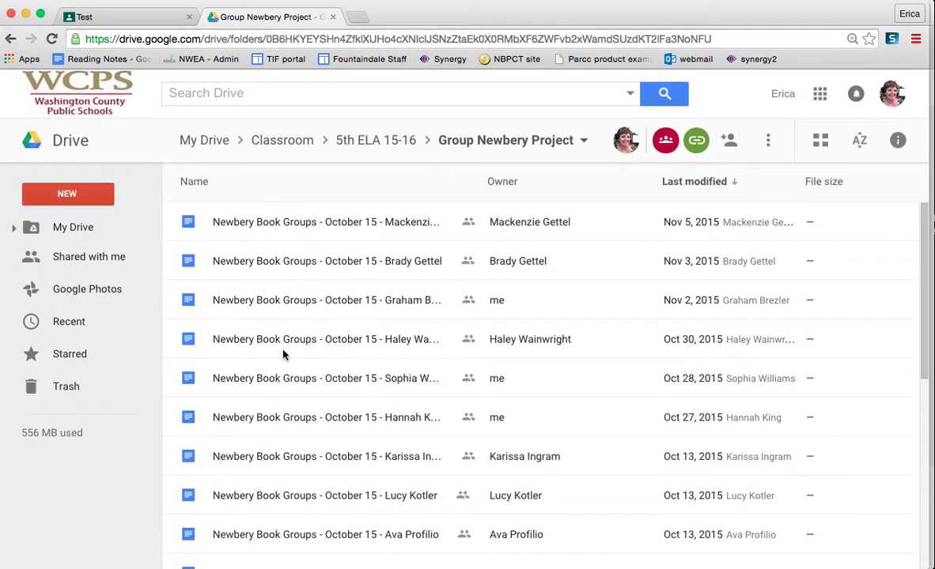
pyautogui.scroll(-10, 305, 370)
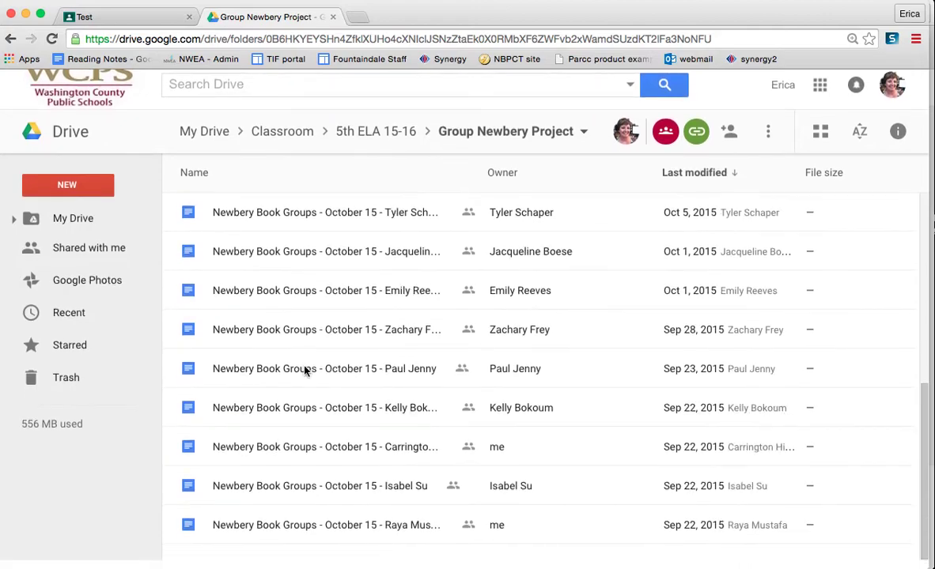
pyautogui.scroll(10, 305, 371)
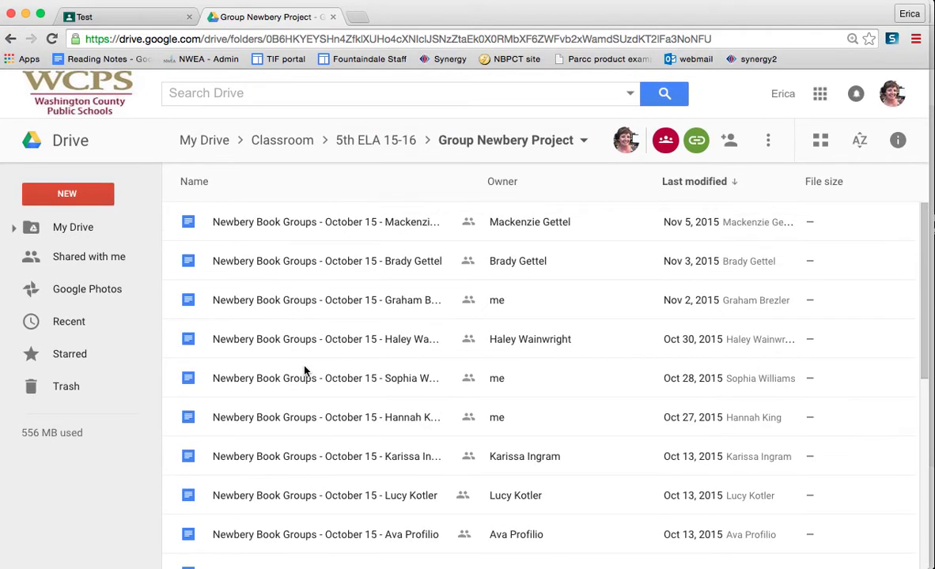
# Step: Return Drive to My Drive, and open the ELA quiz's student work from the Test class in Google Classroom
pyautogui.click(282, 142)
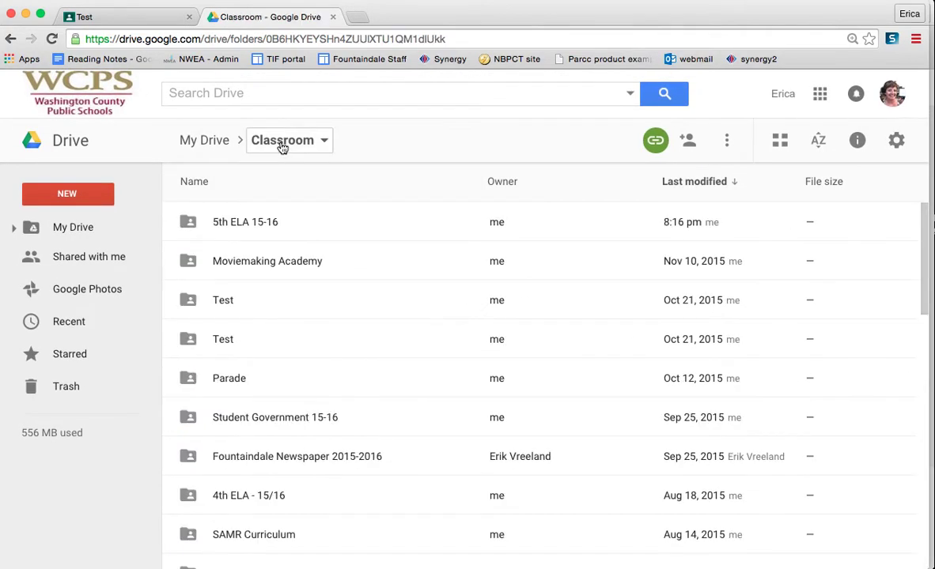
pyautogui.click(193, 141)
pyautogui.click(138, 16)
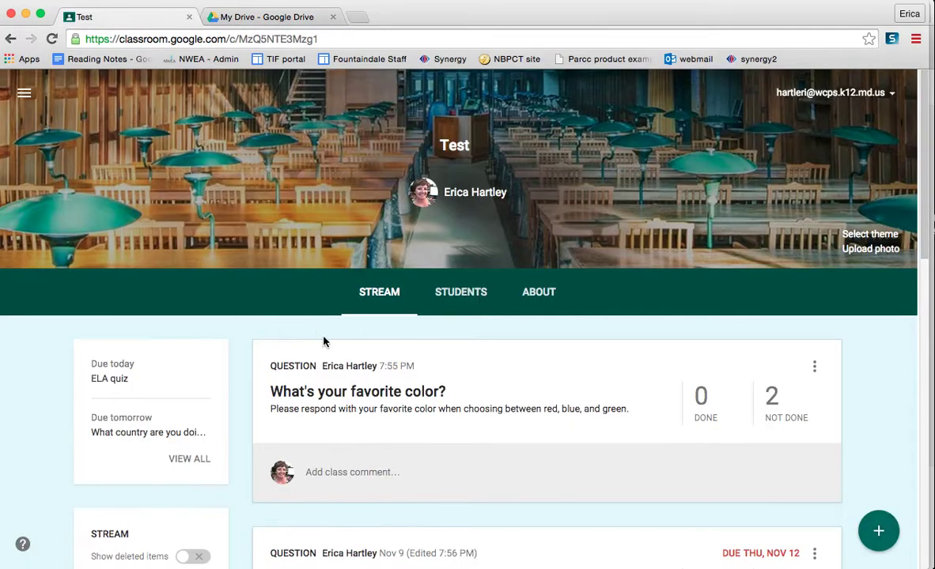
pyautogui.scroll(-5, 324, 339)
pyautogui.scroll(-3, 323, 338)
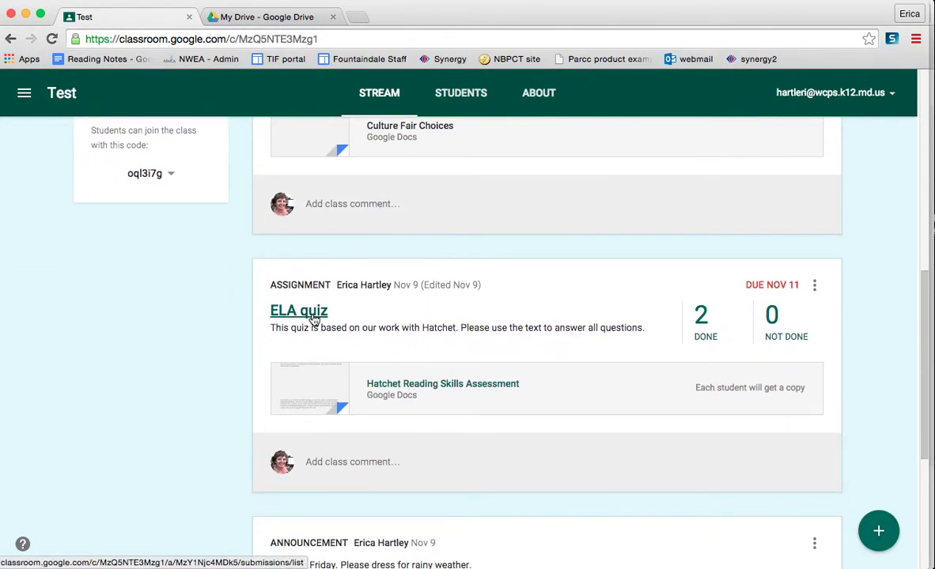
pyautogui.click(314, 318)
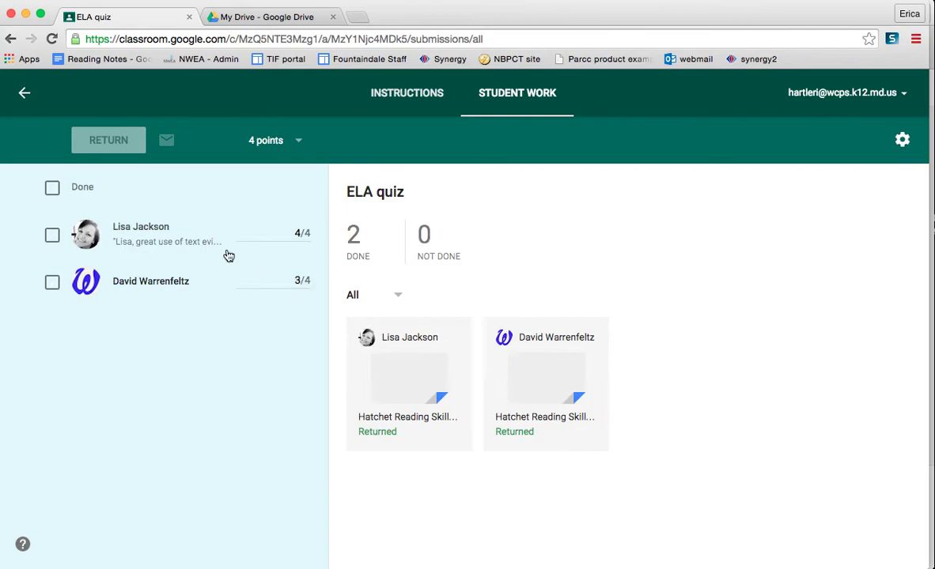
# Step: Switch to Google Drive and open the 5th ELA 15-16 folder inside the Classroom folder
pyautogui.click(247, 17)
pyautogui.scroll(-5, 194, 314)
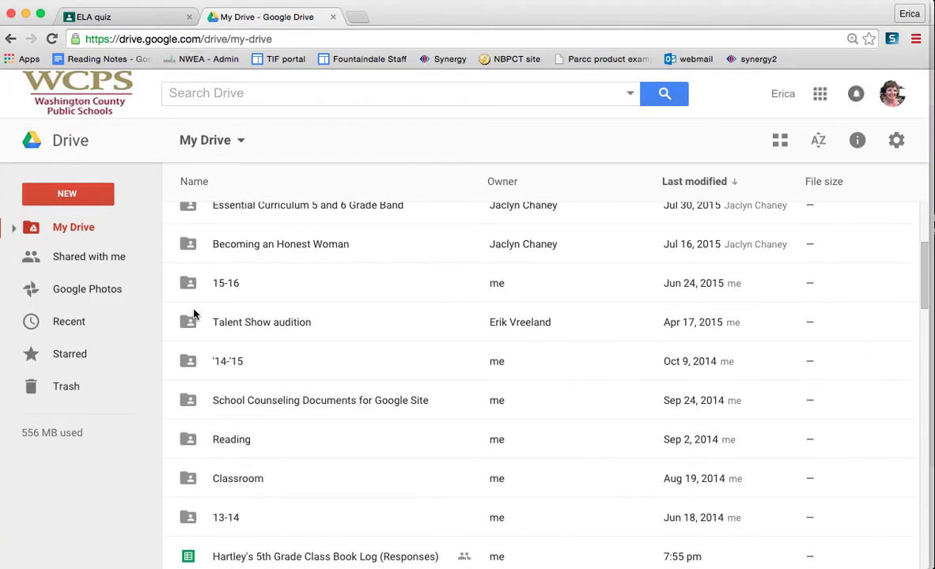
pyautogui.doubleClick(225, 477)
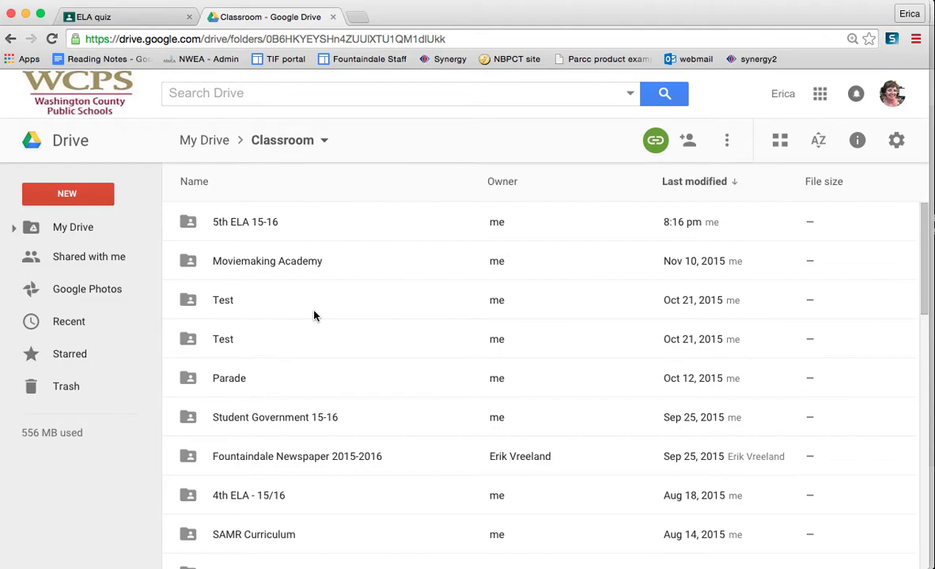
pyautogui.doubleClick(258, 223)
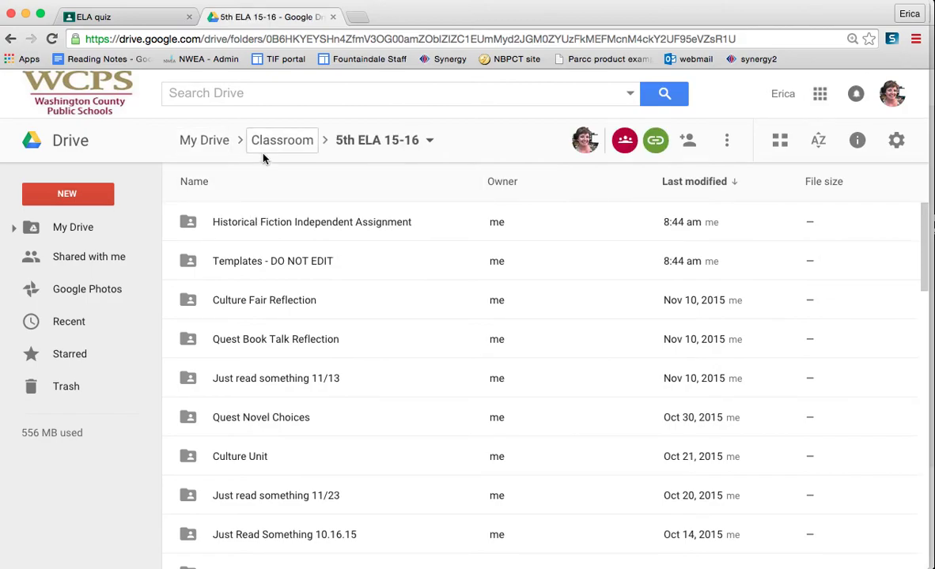
# Step: Go back to the Classroom folder and open the 5th Grade ELA class folder from it
pyautogui.click(269, 141)
pyautogui.scroll(-10, 265, 372)
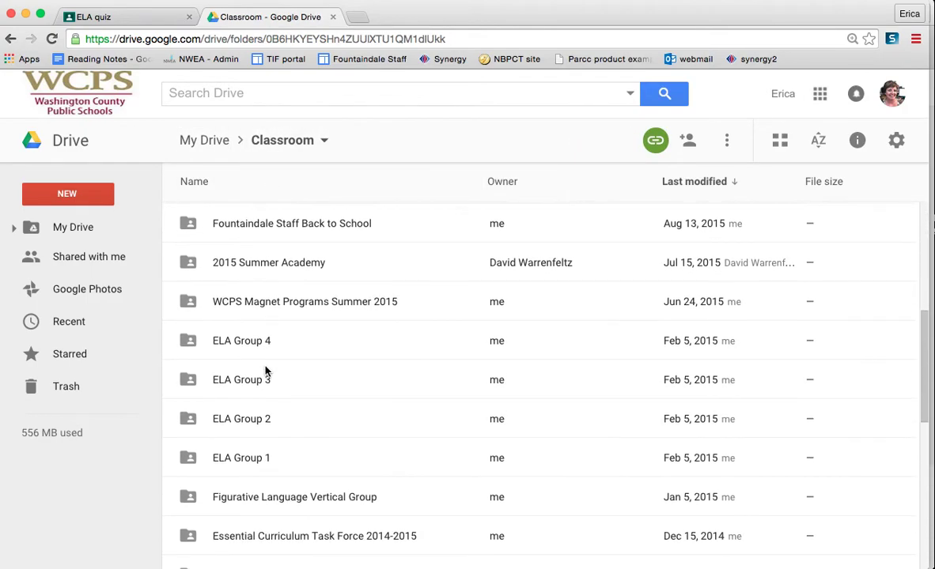
pyautogui.scroll(-8, 265, 372)
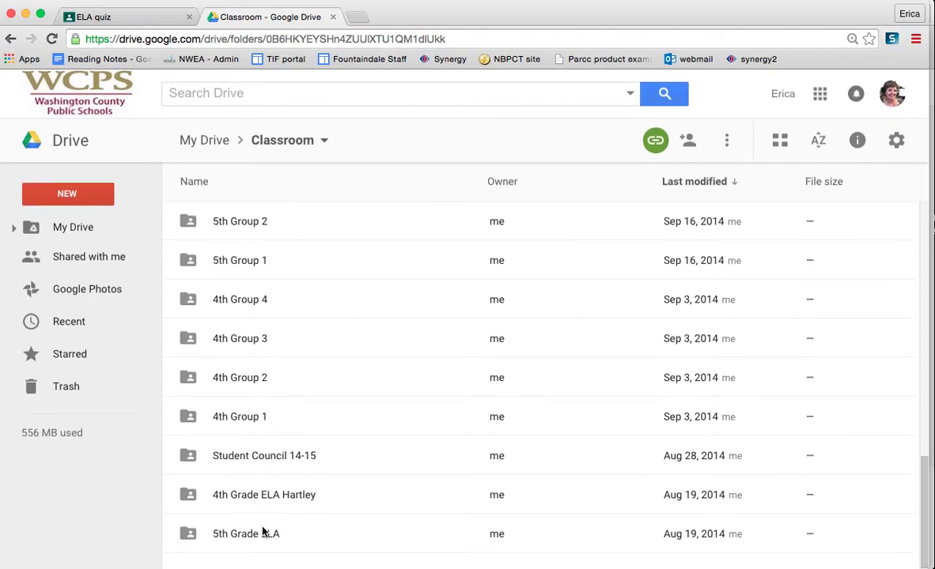
pyautogui.doubleClick(263, 531)
# Step: Open the Templates - DO NOT EDIT folder within 5th Grade ELA and look through its full list of assignment templates
pyautogui.scroll(-2, 267, 320)
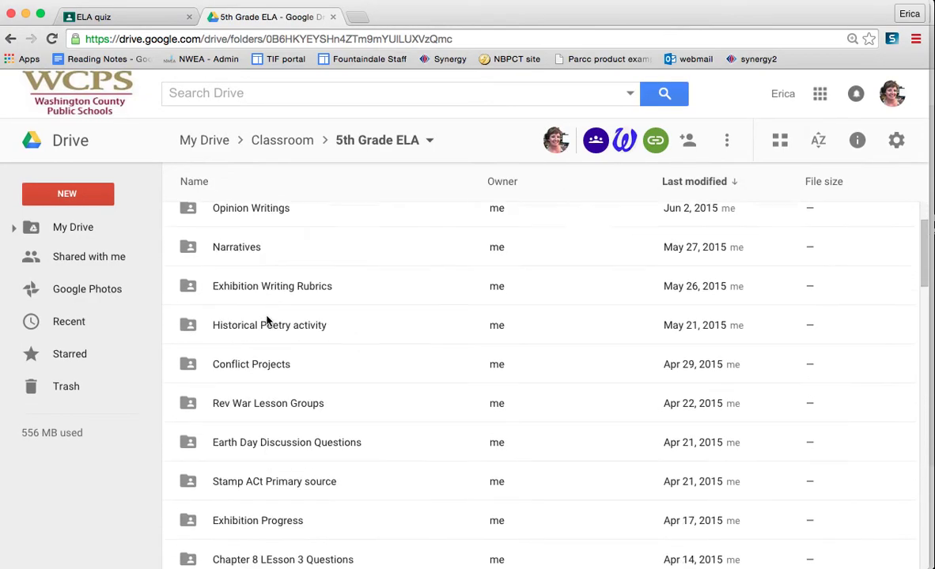
pyautogui.scroll(-3, 267, 319)
pyautogui.scroll(5, 268, 316)
pyautogui.click(275, 263)
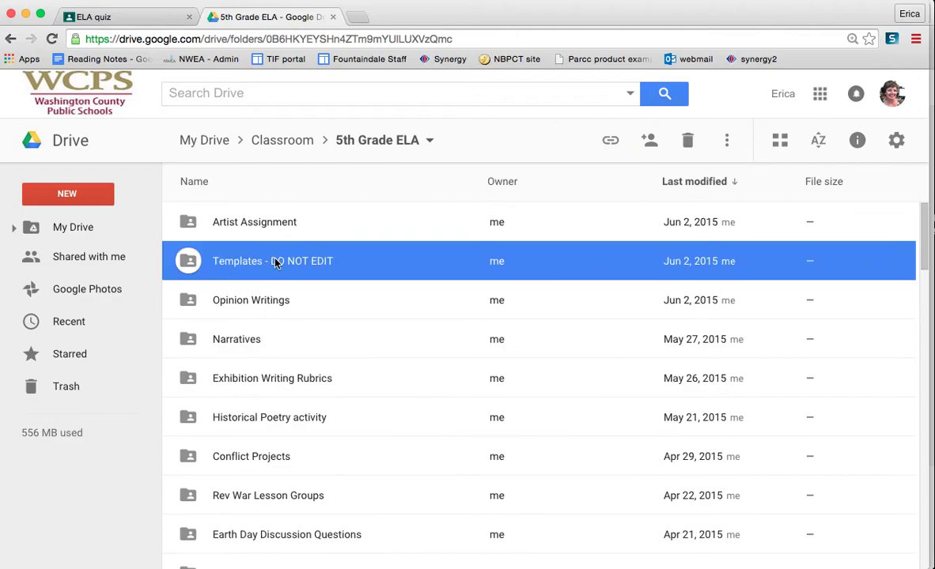
pyautogui.doubleClick(275, 262)
pyautogui.scroll(-3, 324, 312)
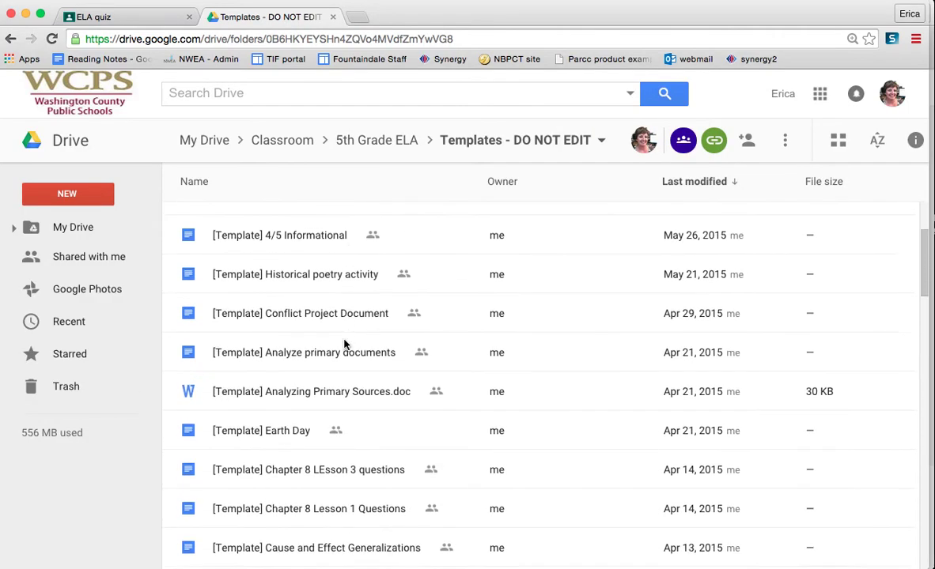
pyautogui.scroll(-15, 345, 344)
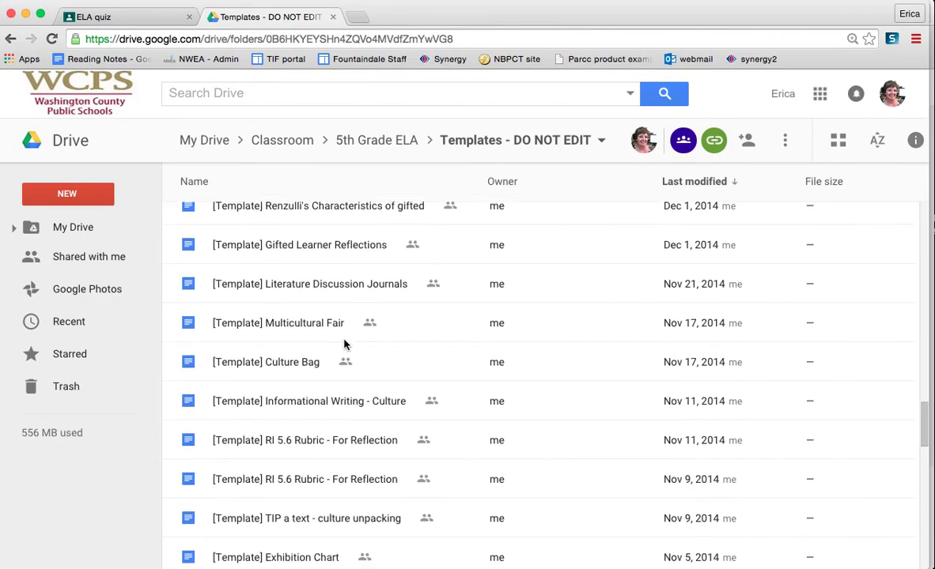
pyautogui.scroll(-4, 344, 344)
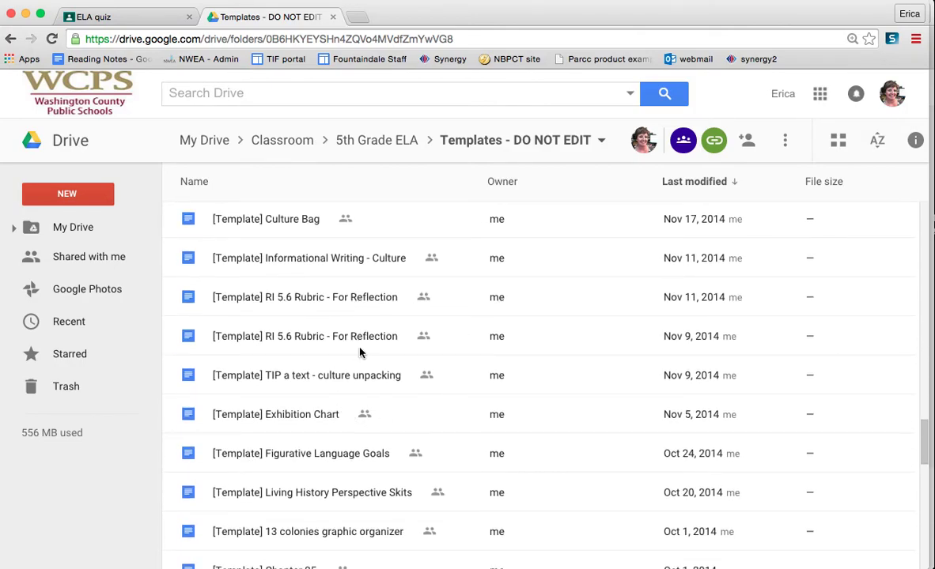
pyautogui.scroll(-7, 360, 352)
pyautogui.scroll(-15, 359, 352)
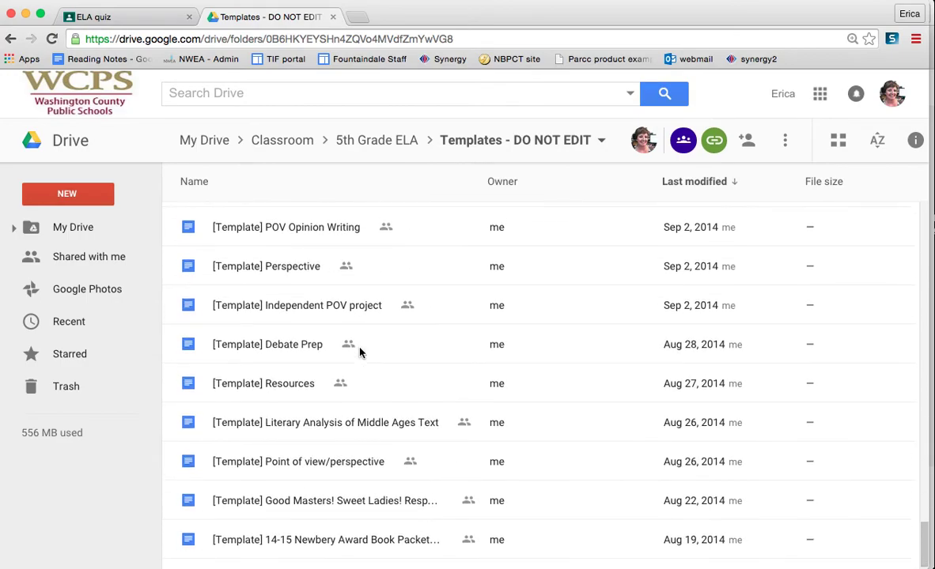
pyautogui.scroll(20, 359, 352)
pyautogui.scroll(5, 359, 352)
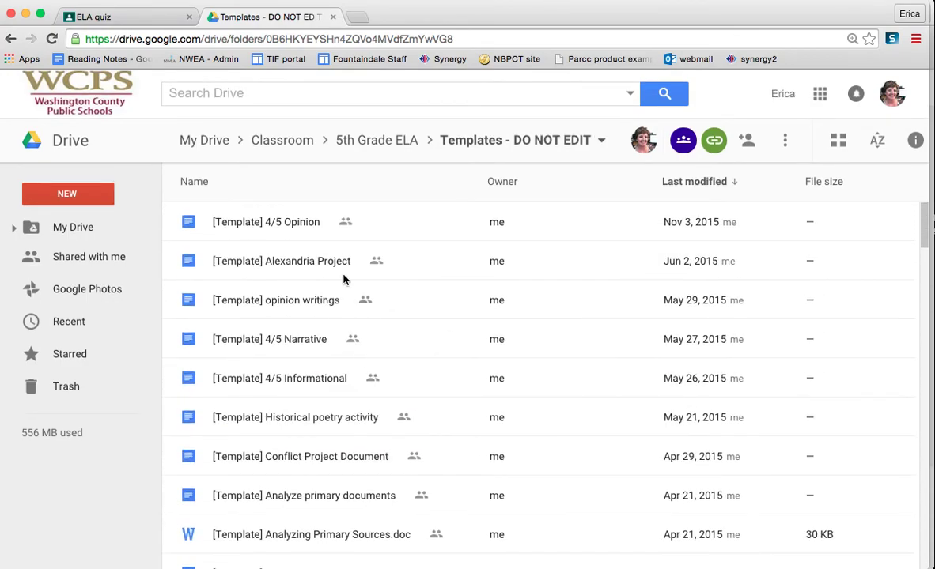